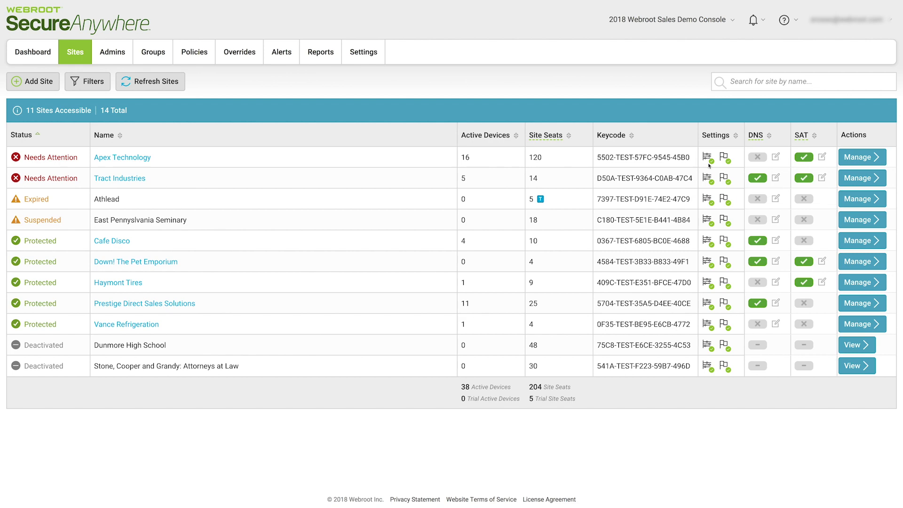
# Step: Enable SecureAnywhere DNS for the Apex Technology site and save the changes
pyautogui.click(859, 158)
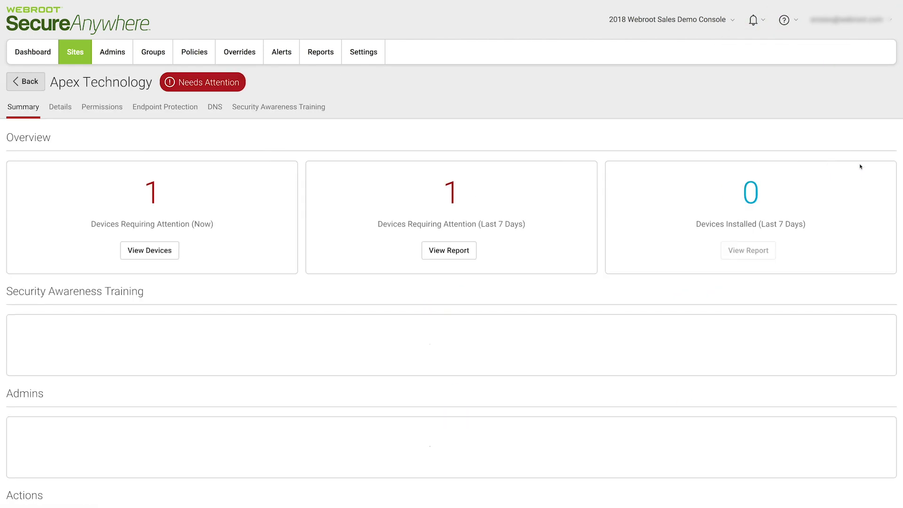
pyautogui.click(216, 107)
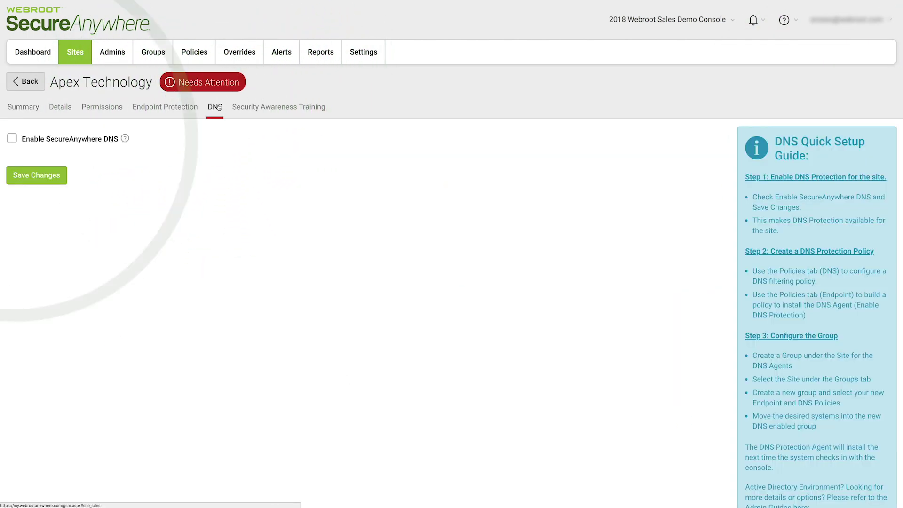
pyautogui.click(11, 139)
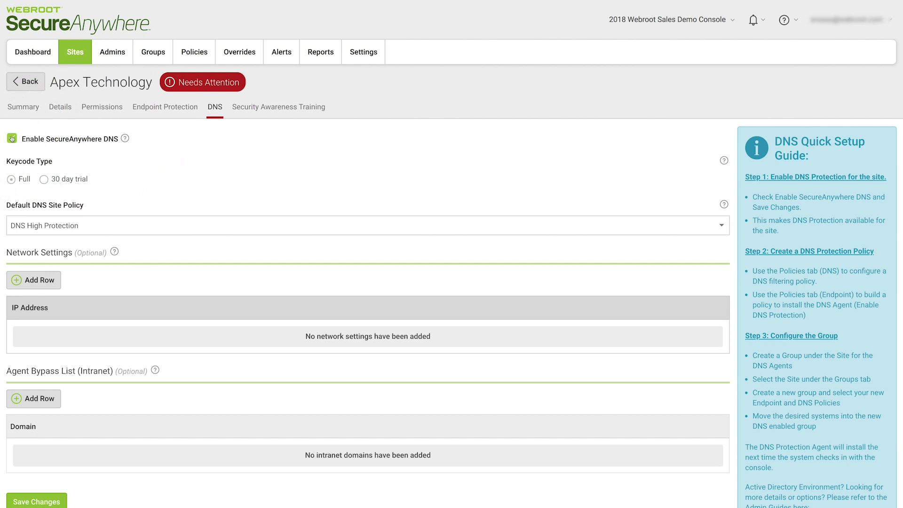
pyautogui.click(52, 501)
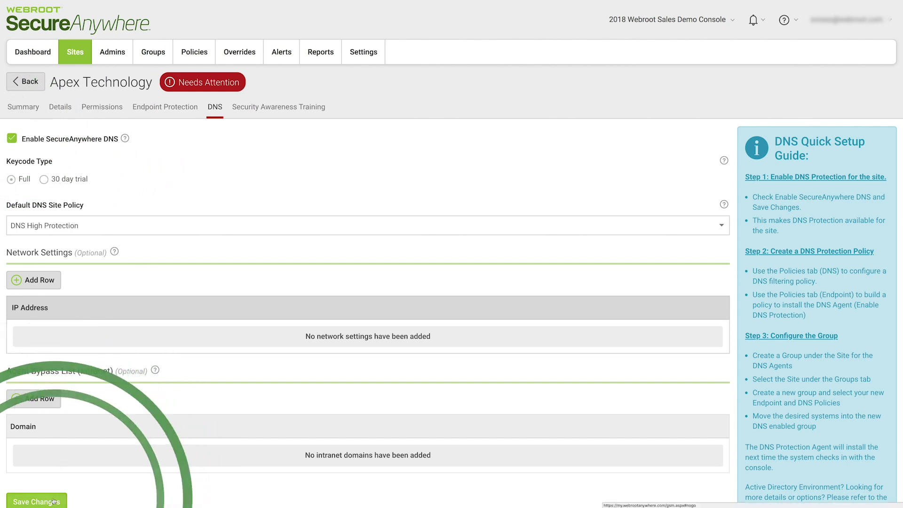
# Step: Add the domain *.mydomain.local to the site's intranet Agent Bypass List and save the changes
pyautogui.scroll(-2, 92, 382)
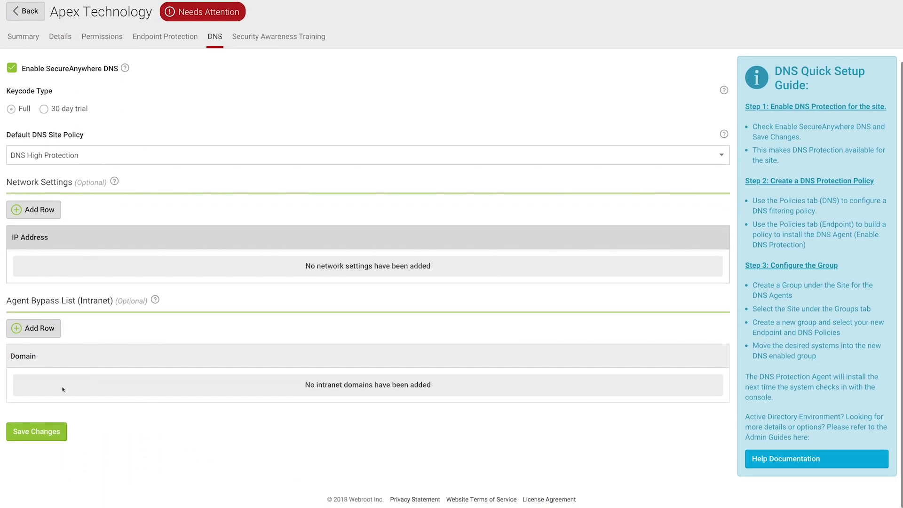
pyautogui.click(17, 329)
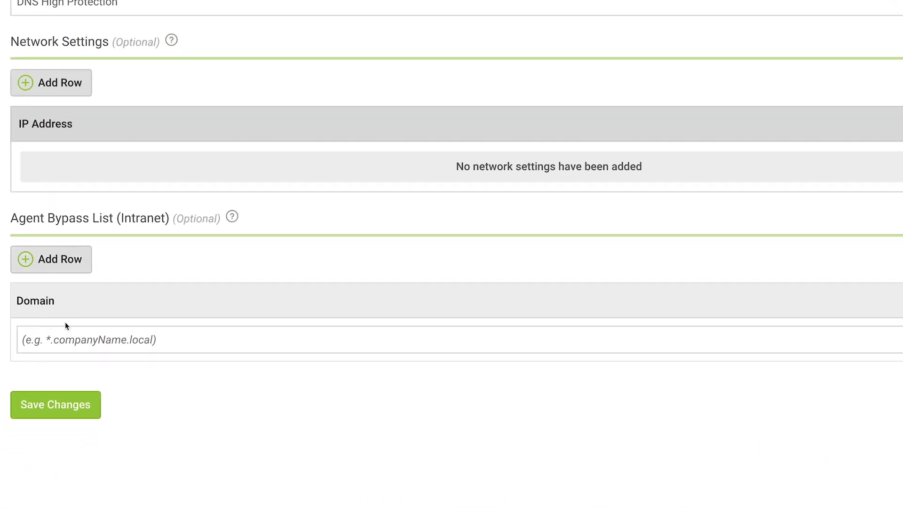
pyautogui.click(42, 381)
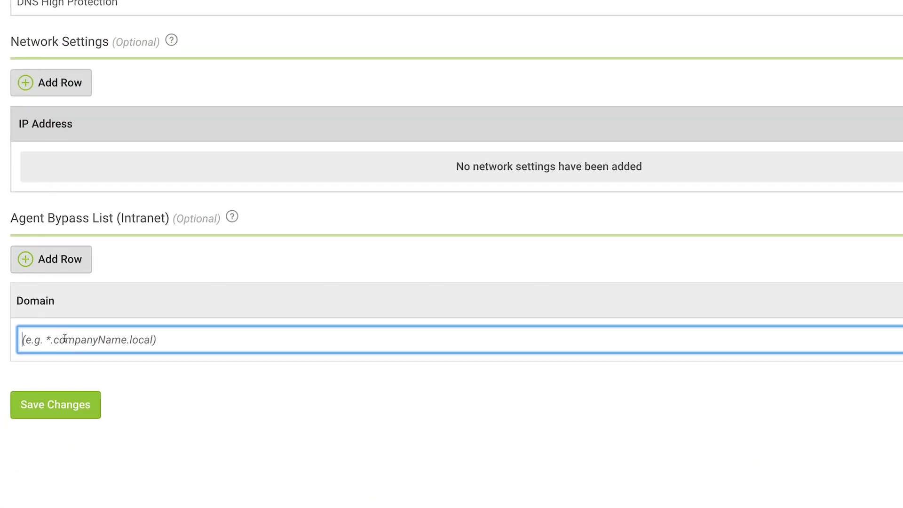
pyautogui.write('*.mydo')
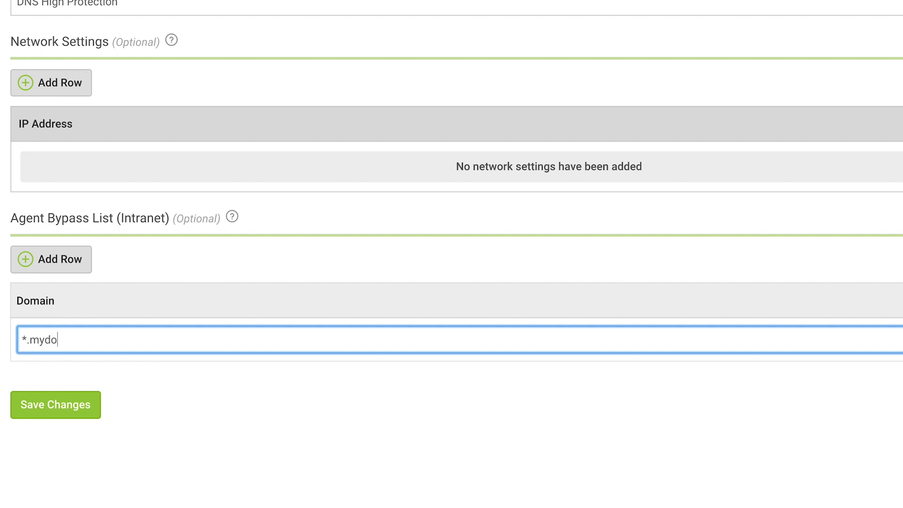
pyautogui.write('main.local')
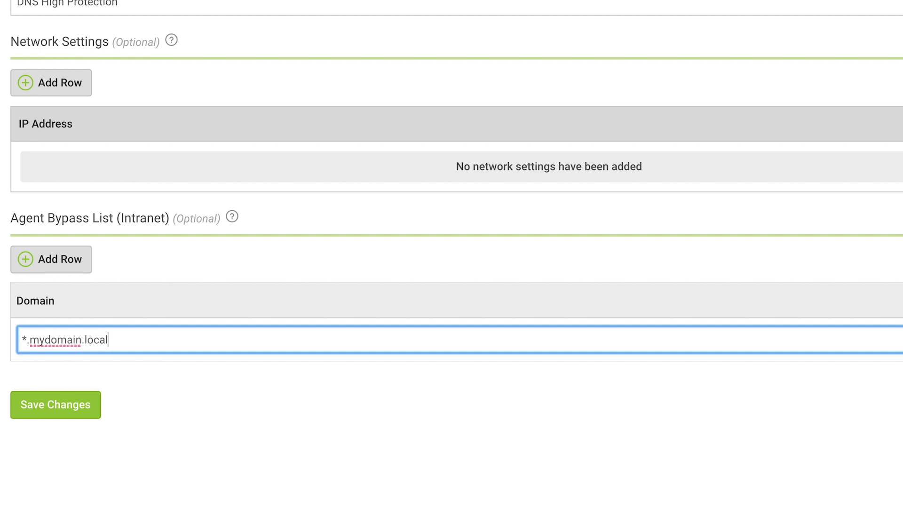
pyautogui.click(60, 418)
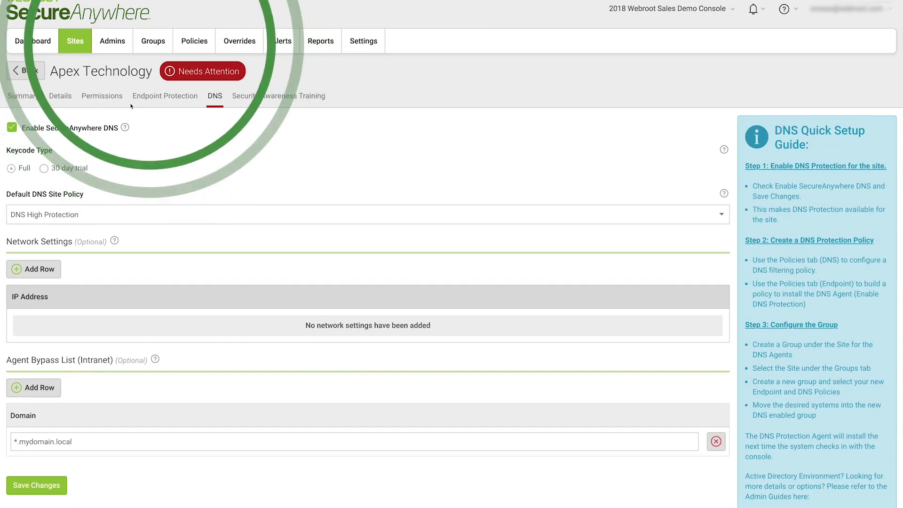
pyautogui.click(164, 50)
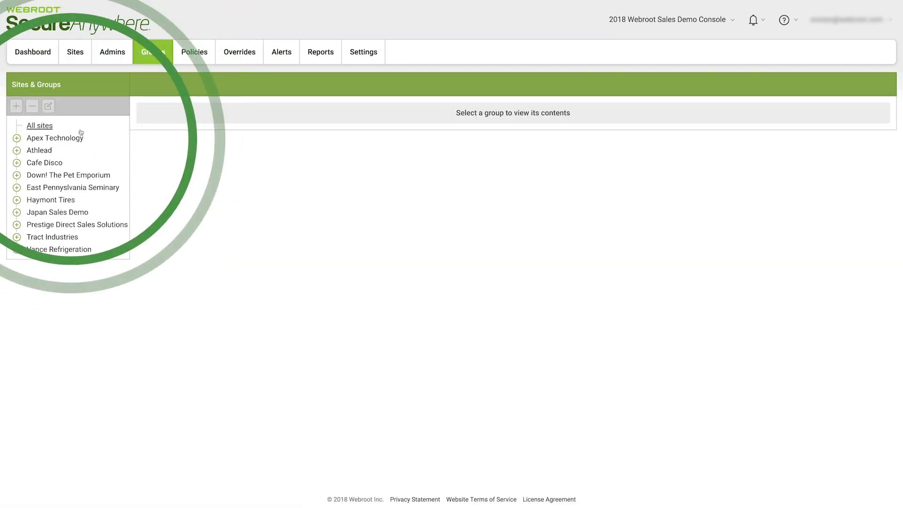
pyautogui.click(69, 139)
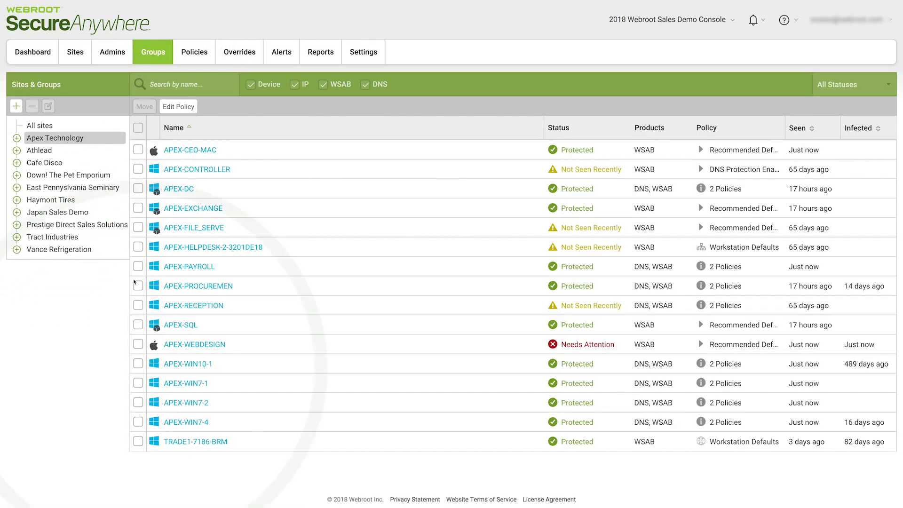
pyautogui.click(139, 364)
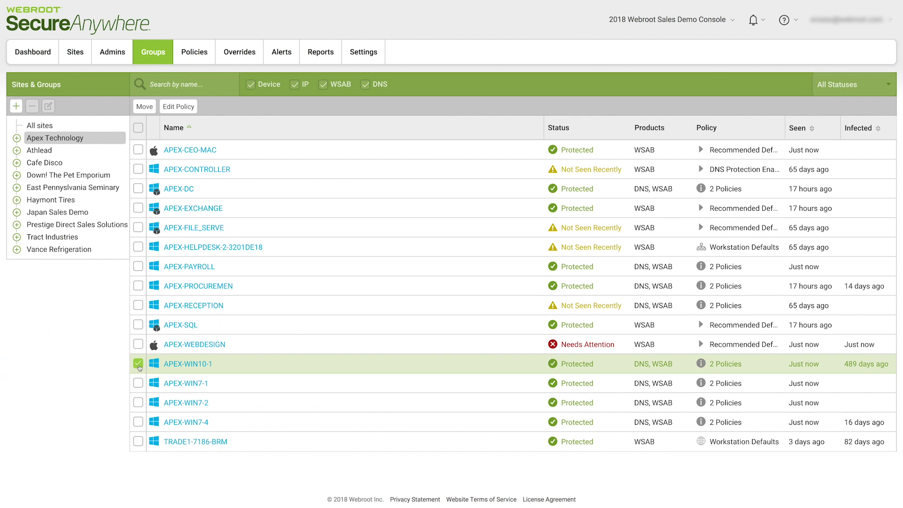
pyautogui.click(193, 109)
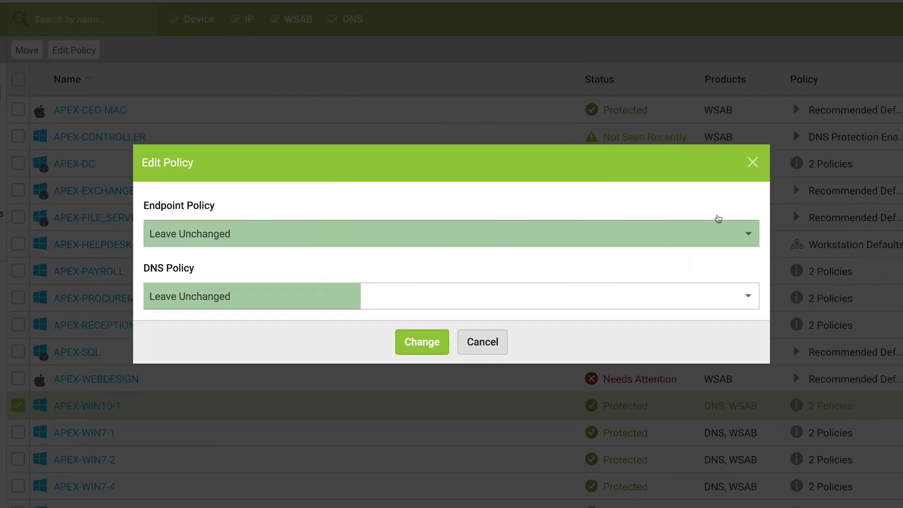
pyautogui.click(747, 234)
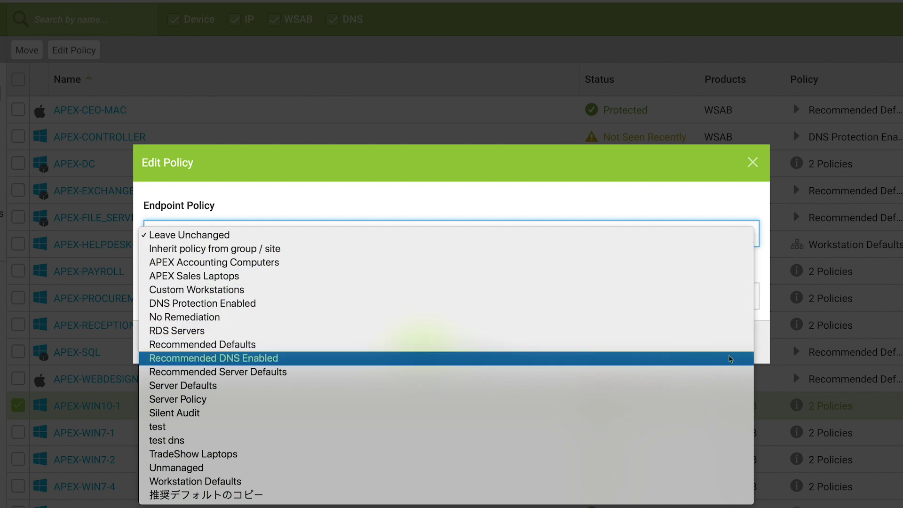
pyautogui.click(731, 359)
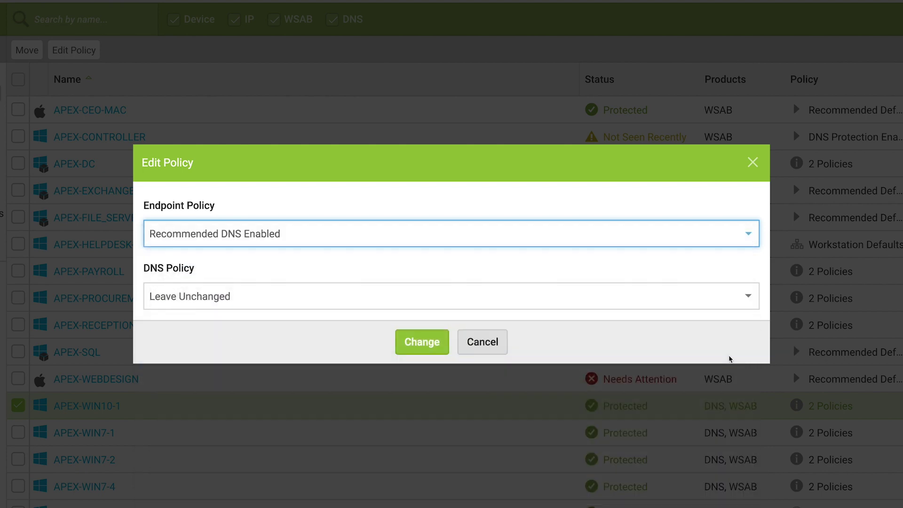
pyautogui.click(749, 295)
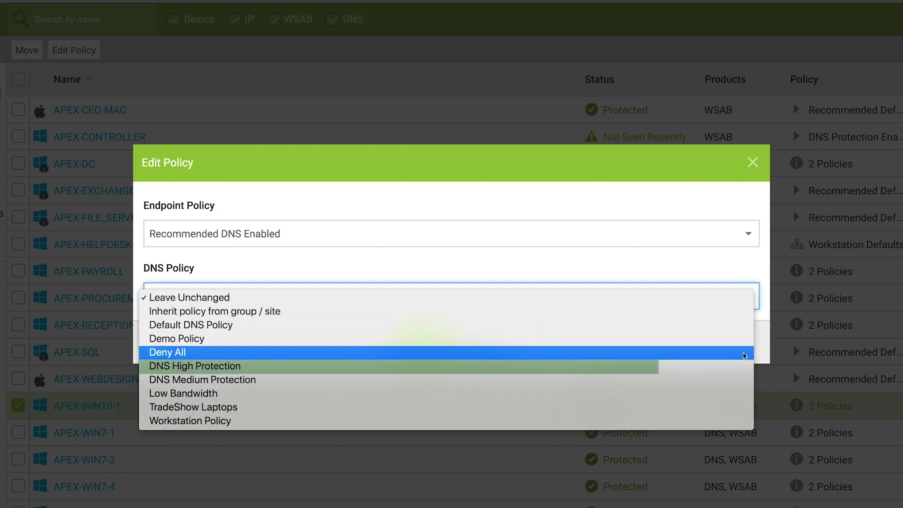
pyautogui.click(744, 366)
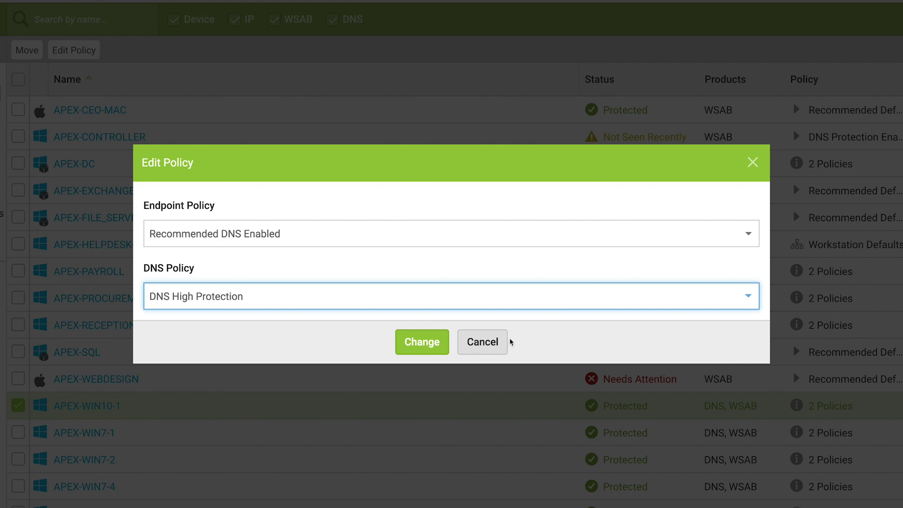
pyautogui.click(445, 343)
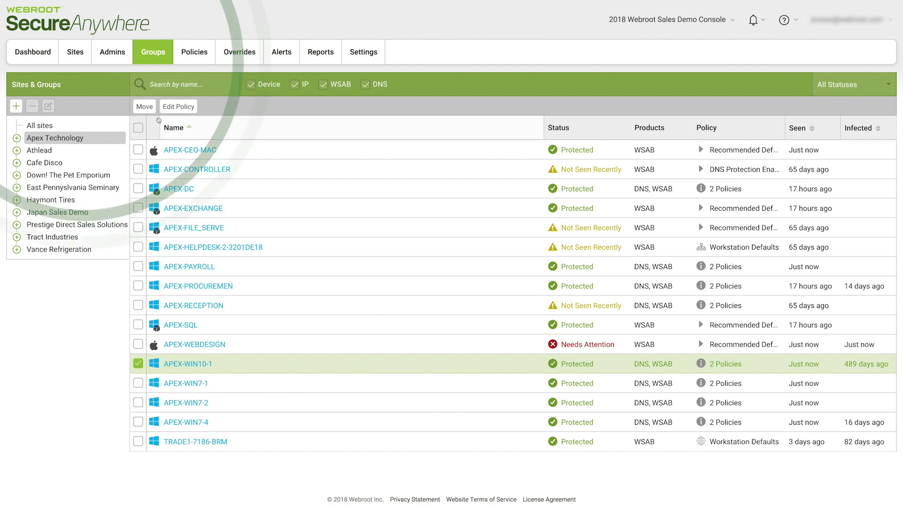
# Step: Add IP address 69.164.145.175 with the DNS High Protection policy to Apex Technology's DNS network settings and save the changes
pyautogui.click(83, 61)
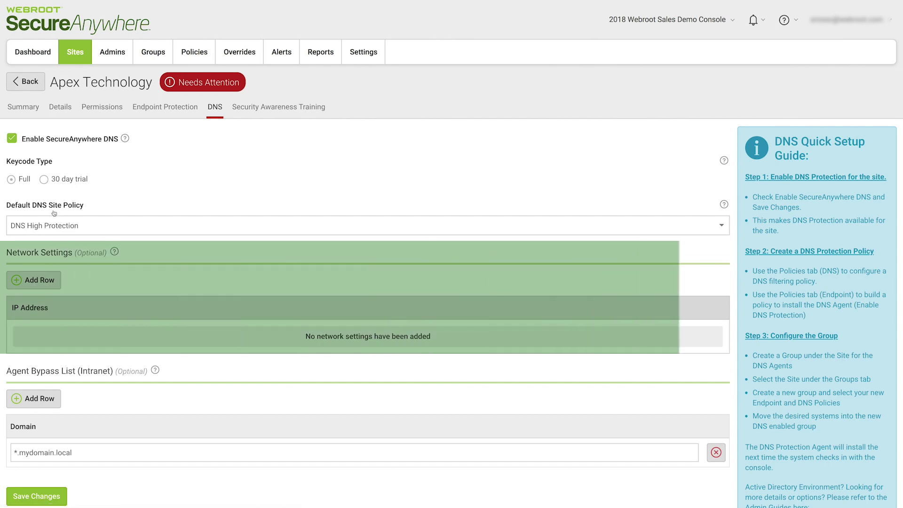
pyautogui.click(29, 283)
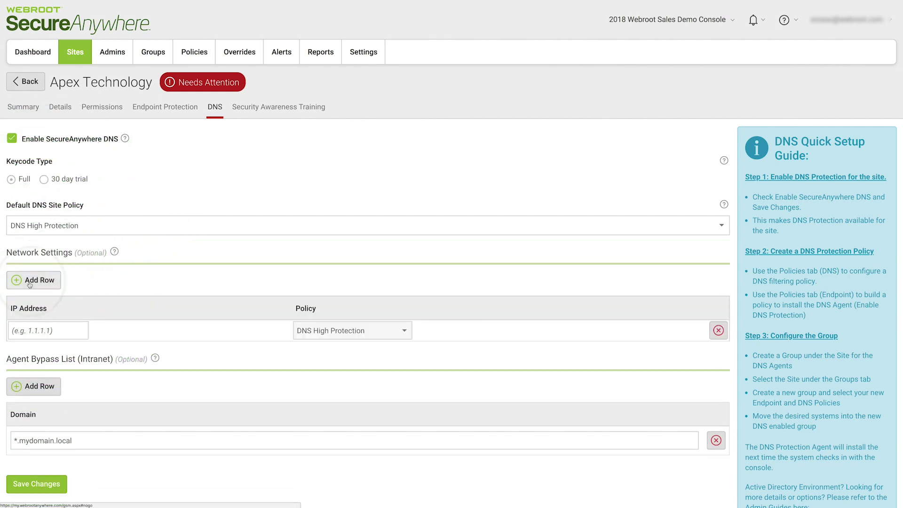
pyautogui.click(29, 330)
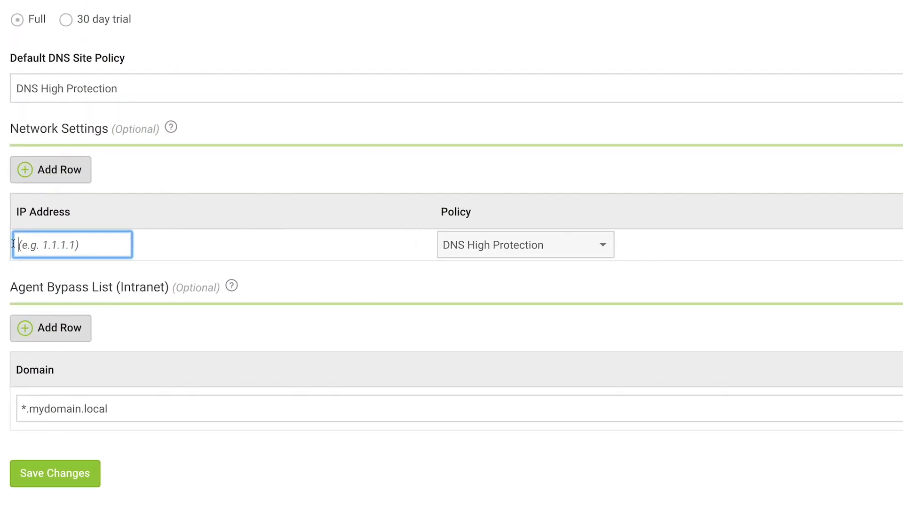
pyautogui.write('69.164.145.175')
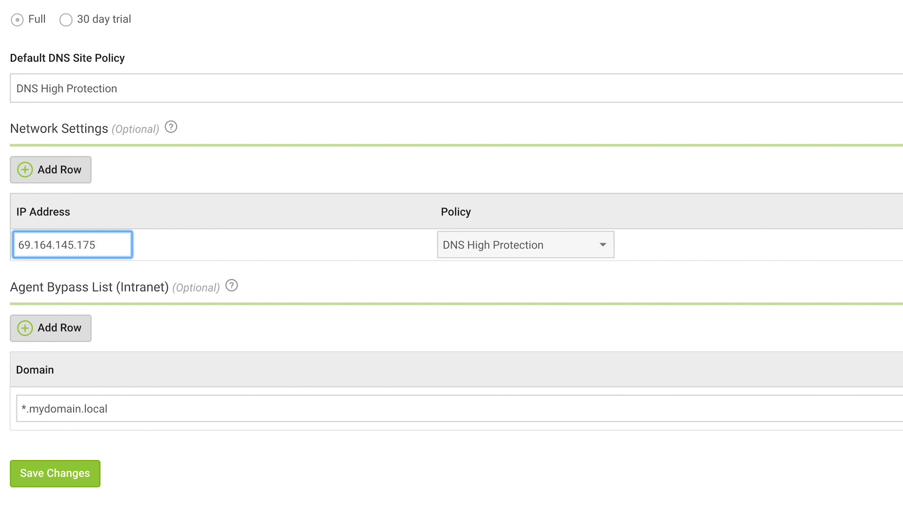
pyautogui.click(598, 239)
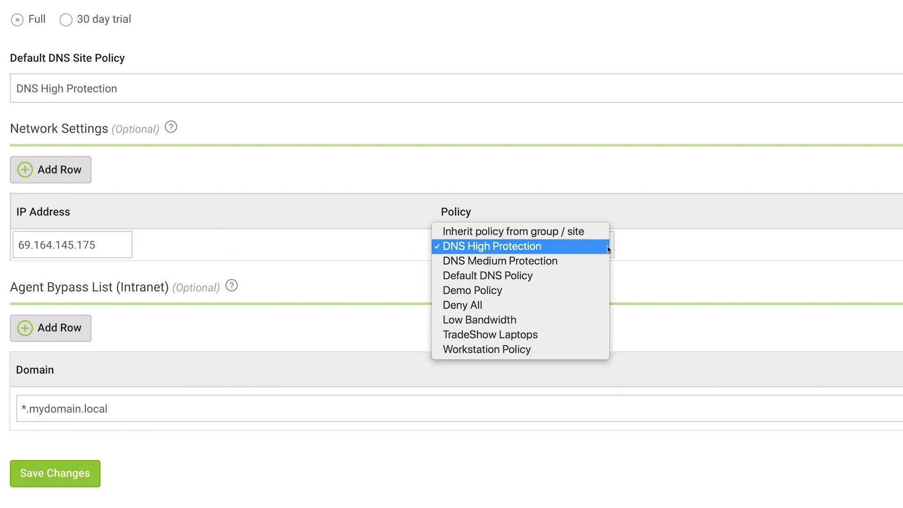
pyautogui.click(596, 246)
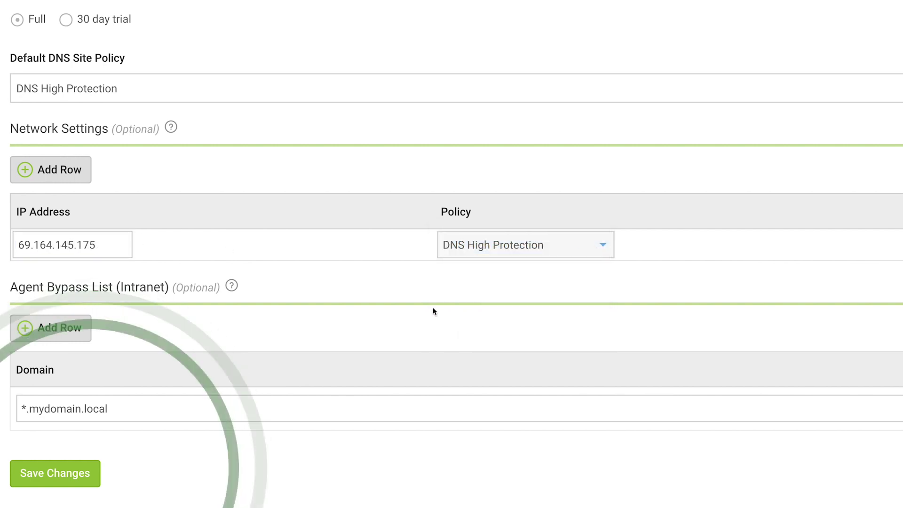
pyautogui.click(89, 464)
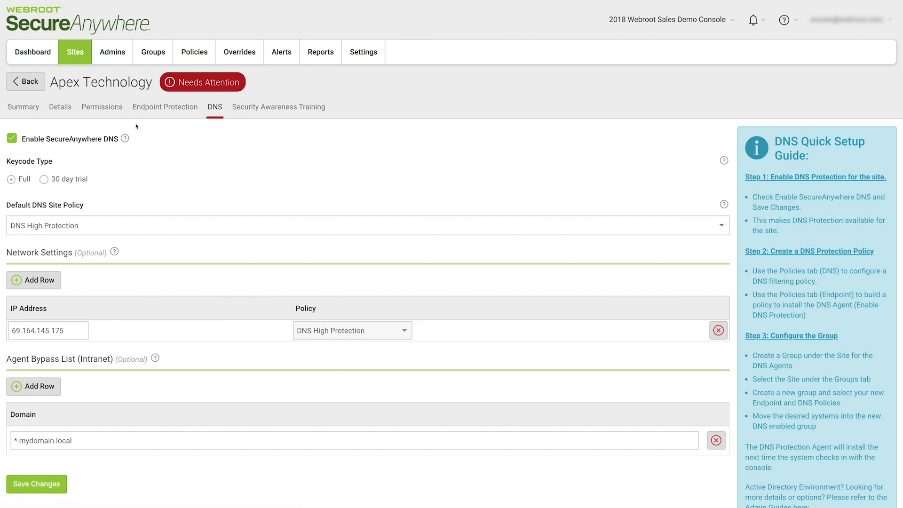
# Step: Review the settings of the default DNS High Protection and DNS Medium Protection policies
pyautogui.click(187, 63)
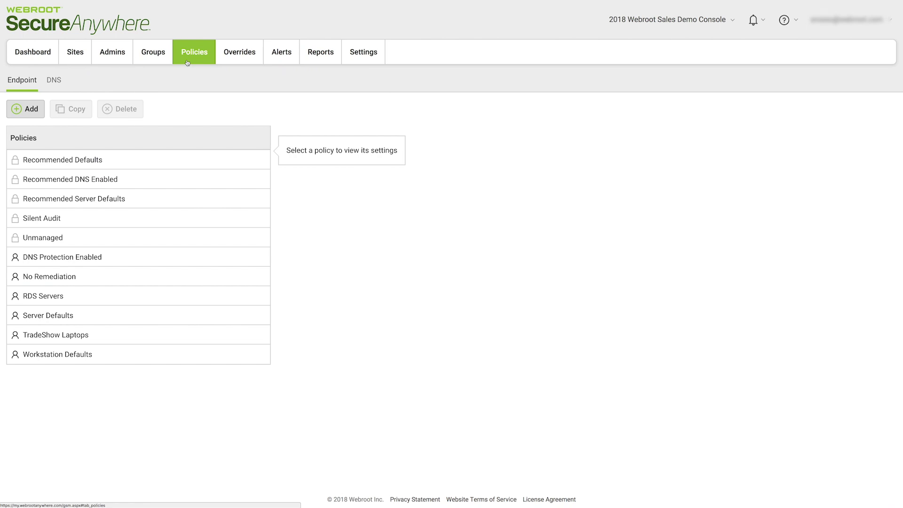
pyautogui.click(63, 80)
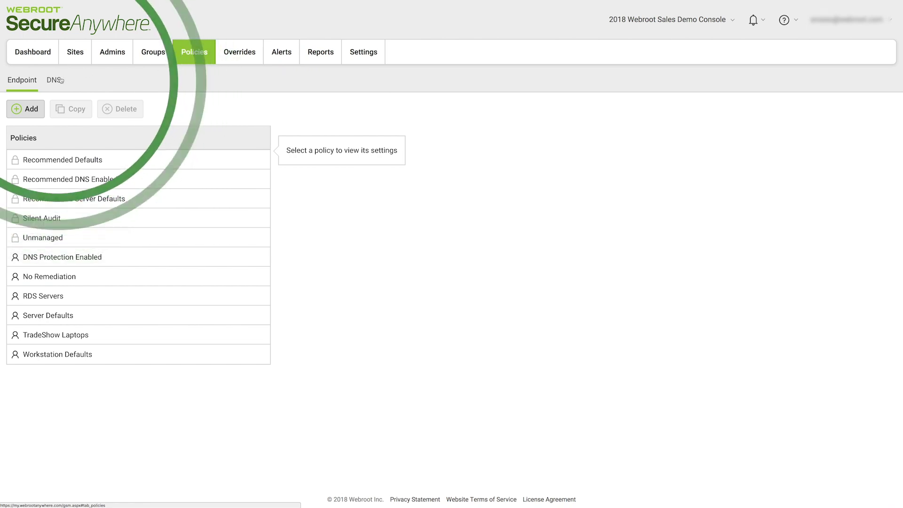
pyautogui.click(247, 156)
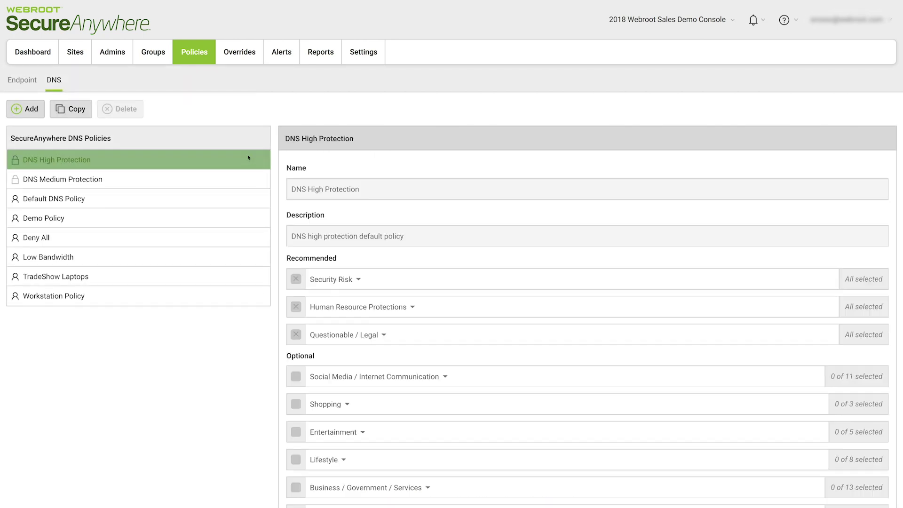
pyautogui.click(249, 178)
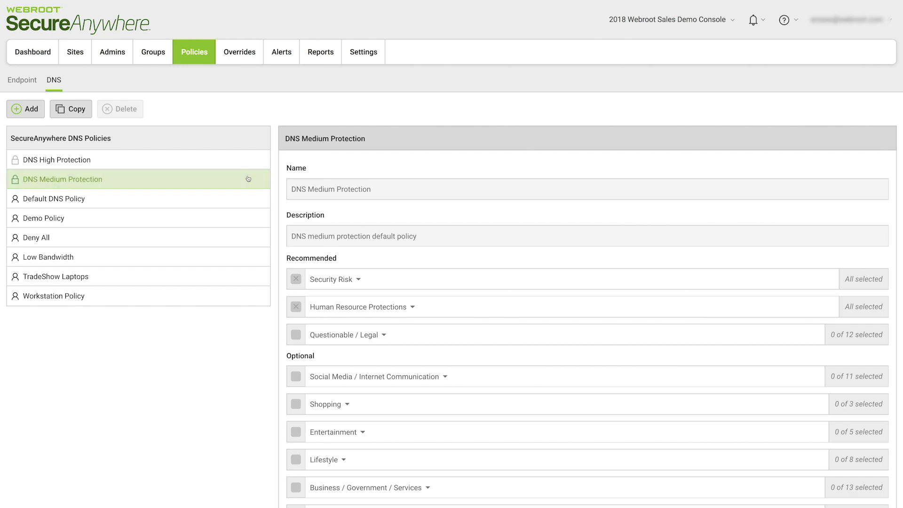
# Step: Create a DNS policy with both its name and description set to "New Policy"
pyautogui.click(37, 115)
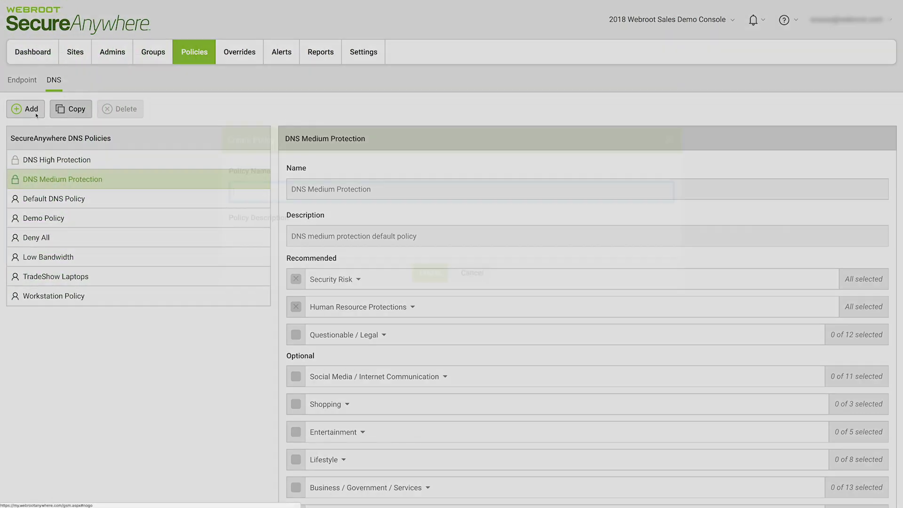
pyautogui.write('New Policy')
pyautogui.press('Tab')
pyautogui.write('New Policy')
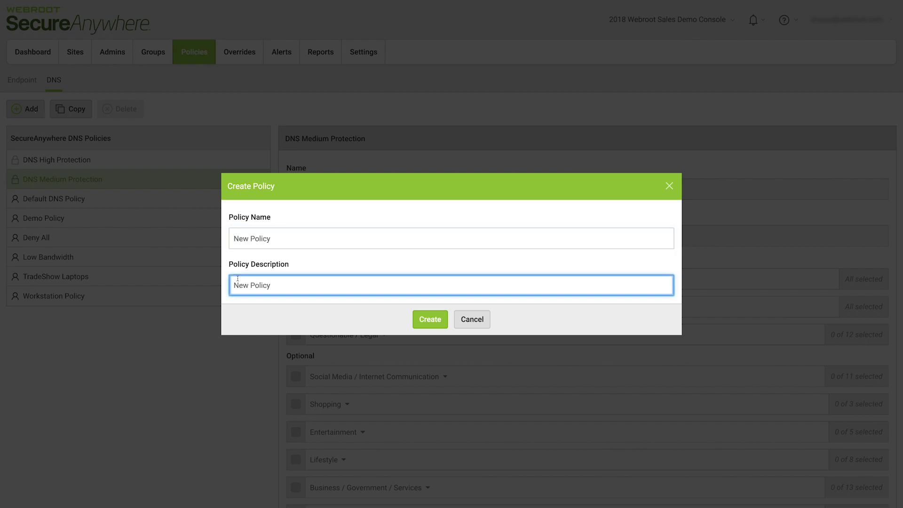
pyautogui.click(429, 322)
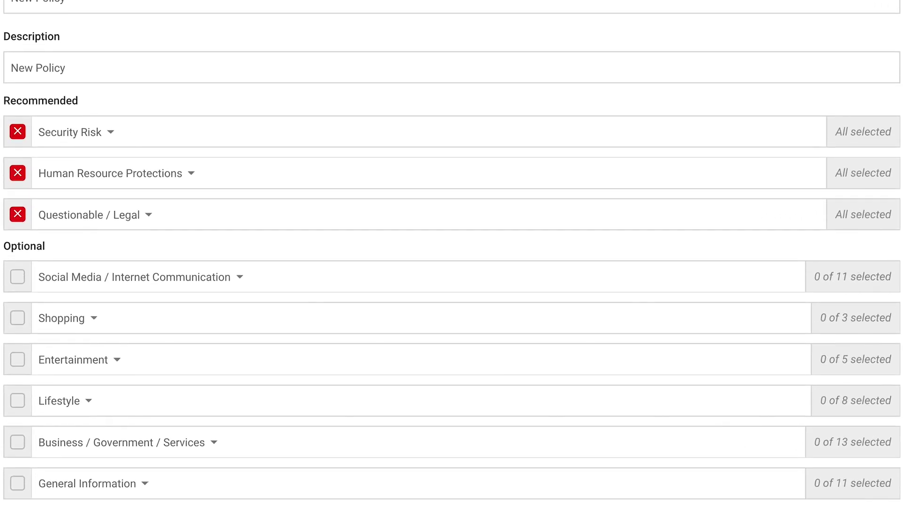
# Step: Examine the categories grouped under Security Risk in the new DNS policy, leaving the group collapsed
pyautogui.click(114, 133)
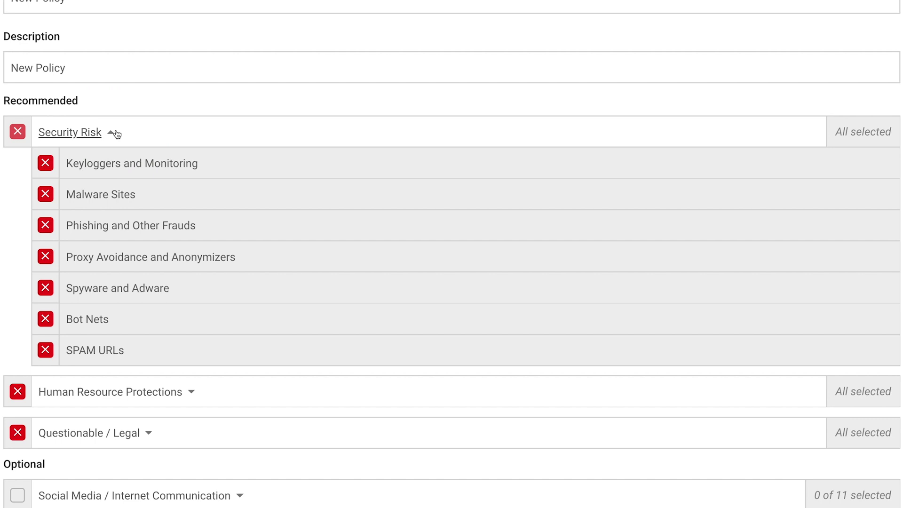
pyautogui.click(116, 133)
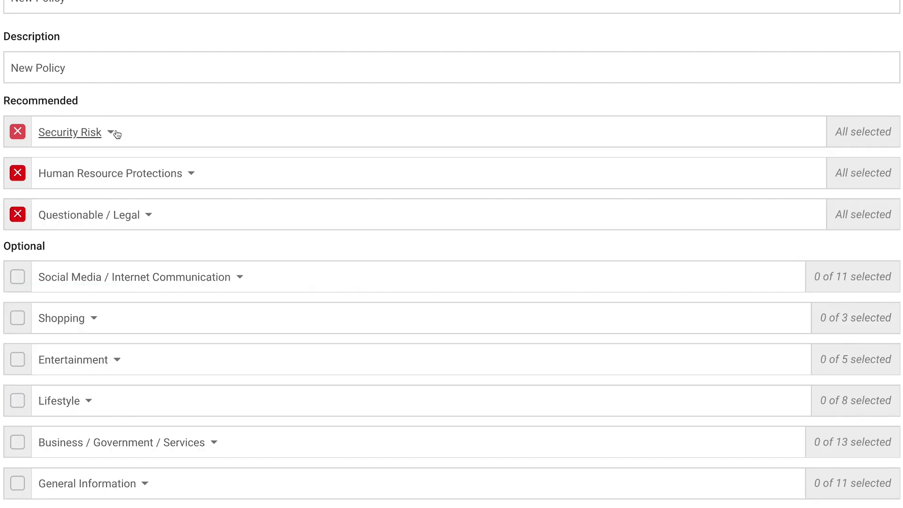
# Step: Remove Alcohol and Tobacco from the blocked Human Resource Protections categories in the new DNS policy, leaving the group collapsed
pyautogui.click(192, 175)
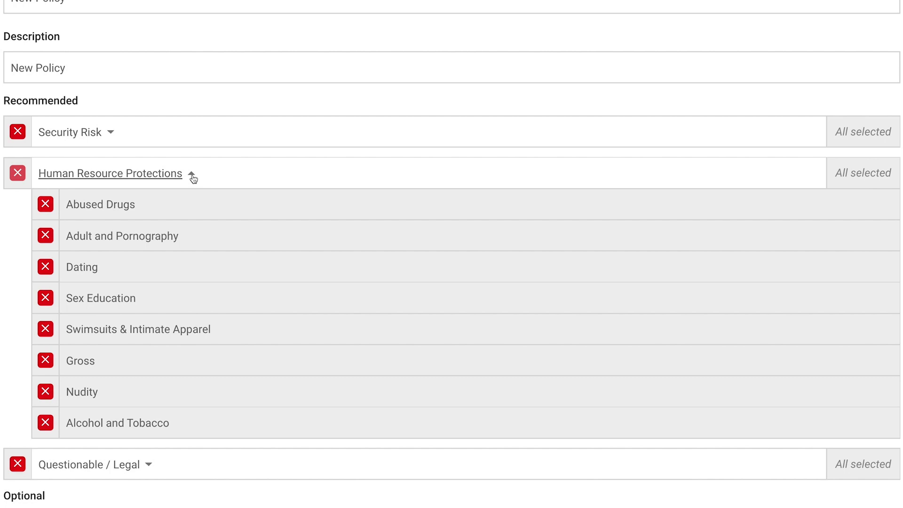
pyautogui.click(46, 422)
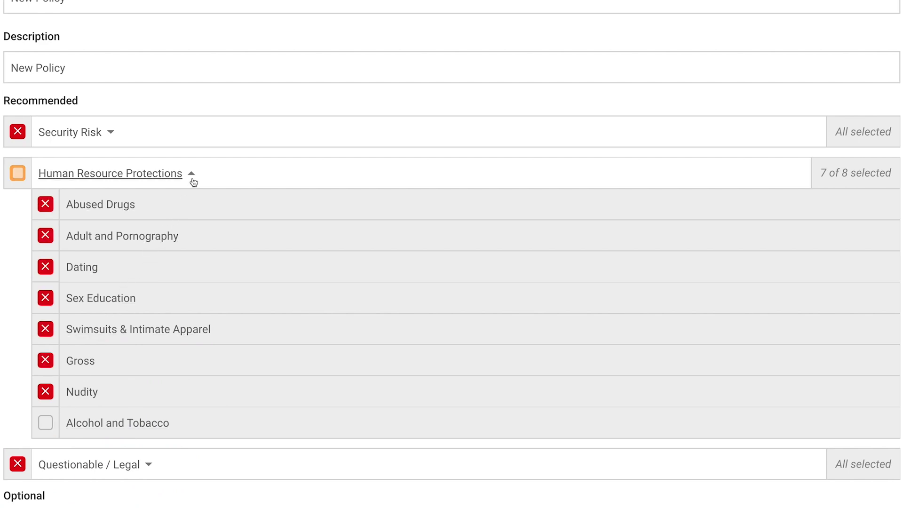
pyautogui.click(192, 178)
# Step: Examine the categories grouped under Questionable / Legal in the new DNS policy, leaving the group collapsed
pyautogui.scroll(-3, 193, 182)
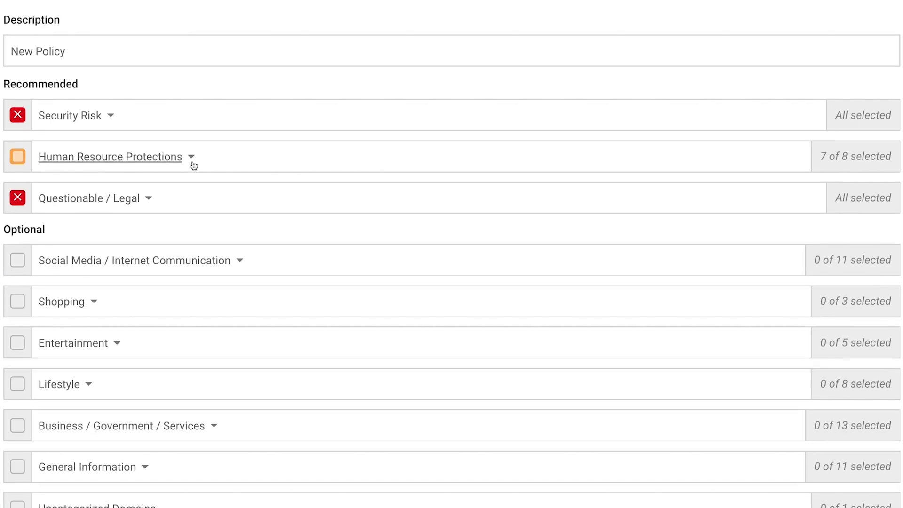
pyautogui.click(148, 93)
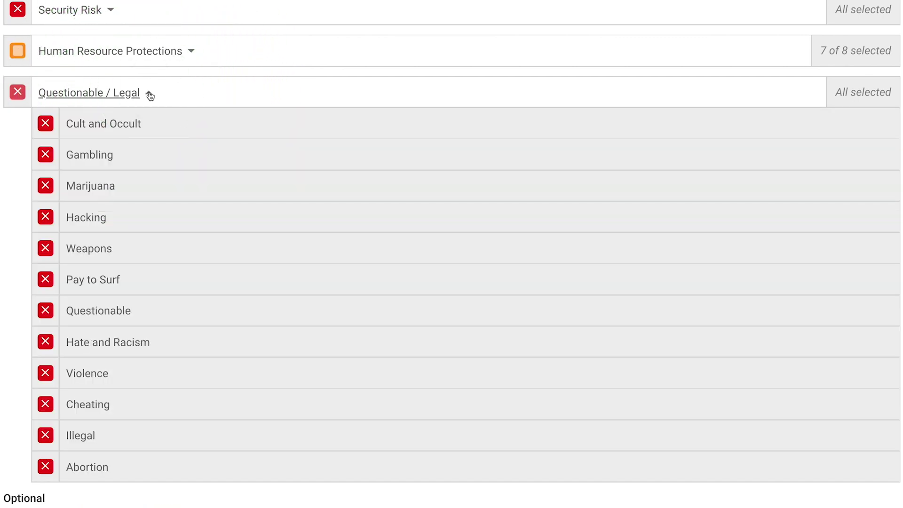
pyautogui.click(149, 94)
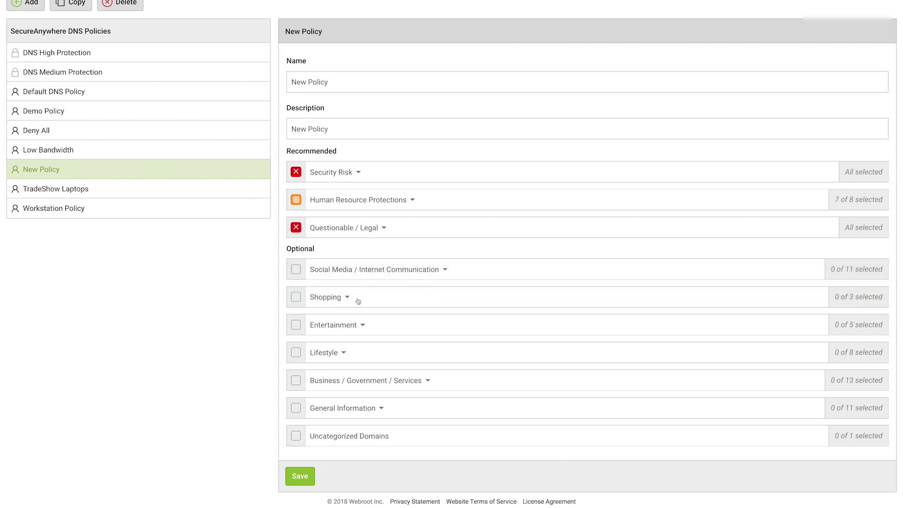
# Step: Toggle blocking of Streaming Media and Peer to Peer under Entertainment, keep one Entertainment category selected, and save the policy
pyautogui.click(362, 324)
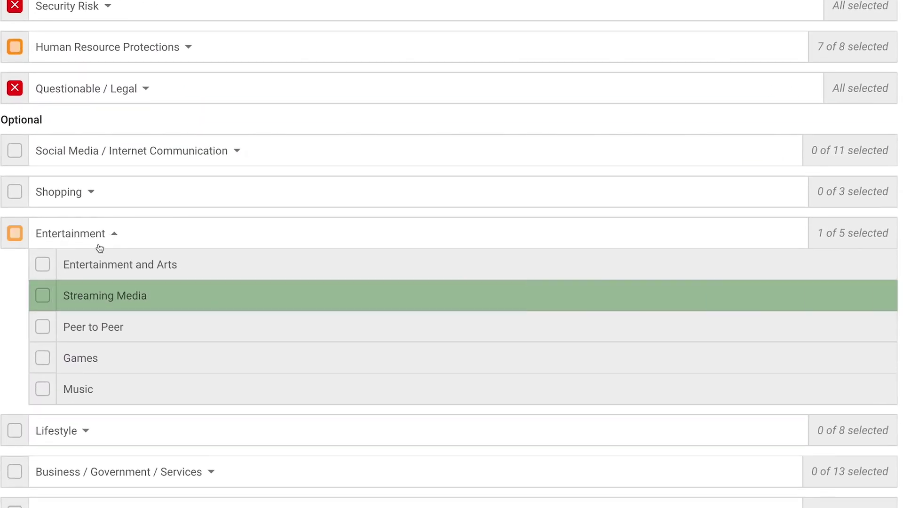
pyautogui.click(43, 296)
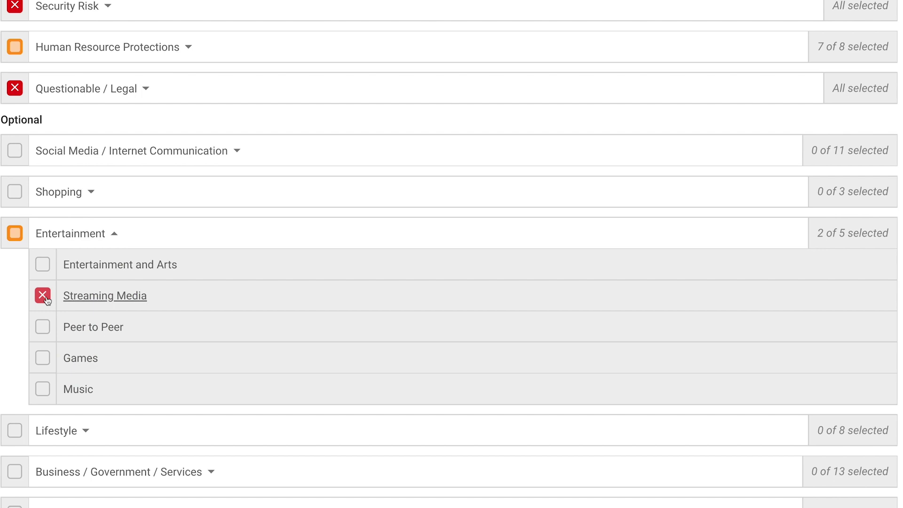
pyautogui.click(43, 297)
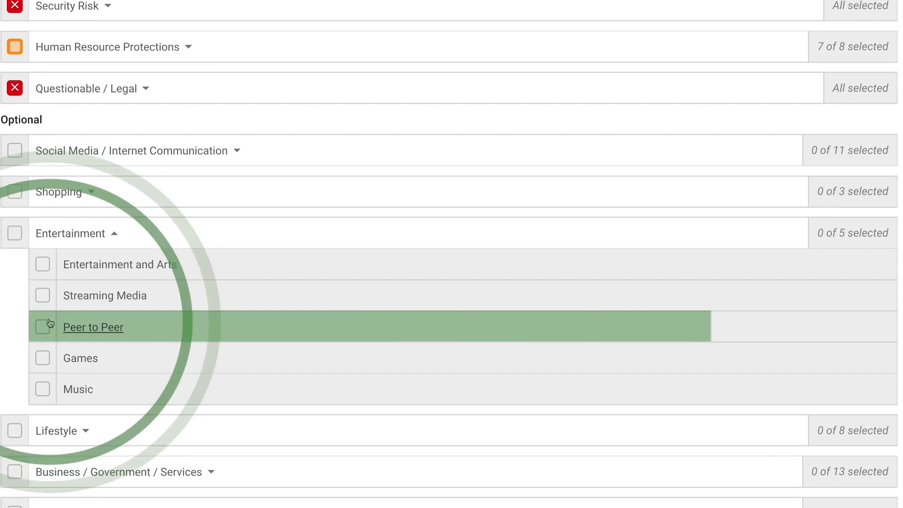
pyautogui.click(49, 324)
pyautogui.click(47, 325)
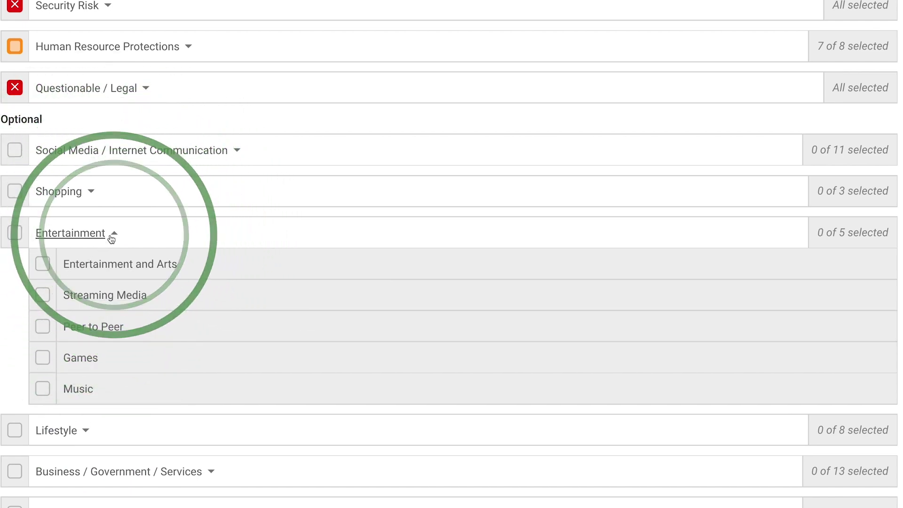
pyautogui.click(113, 235)
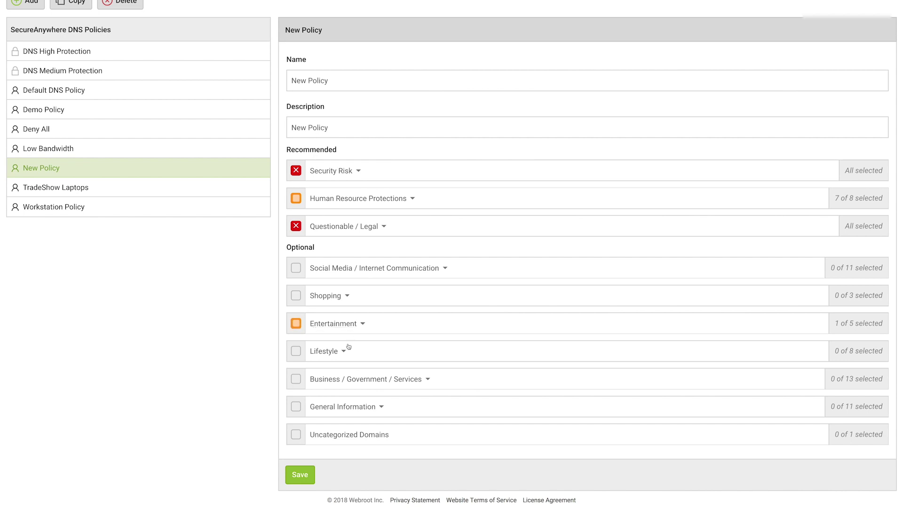
pyautogui.click(306, 474)
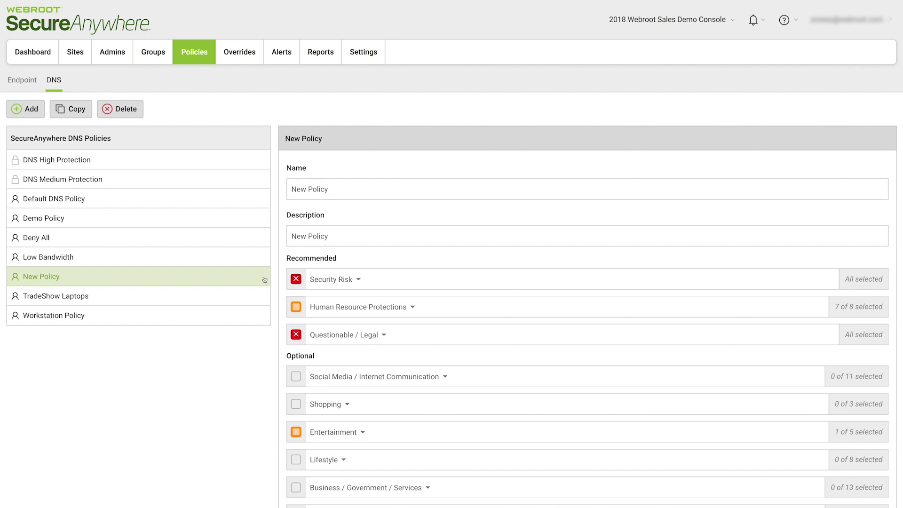
# Step: Review the global web block and allow overrides and the web block page settings
pyautogui.click(258, 65)
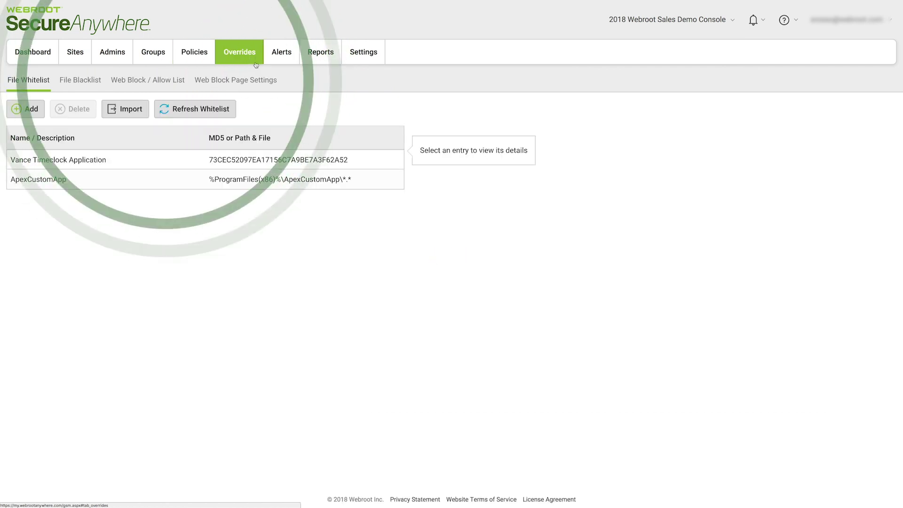
pyautogui.click(165, 81)
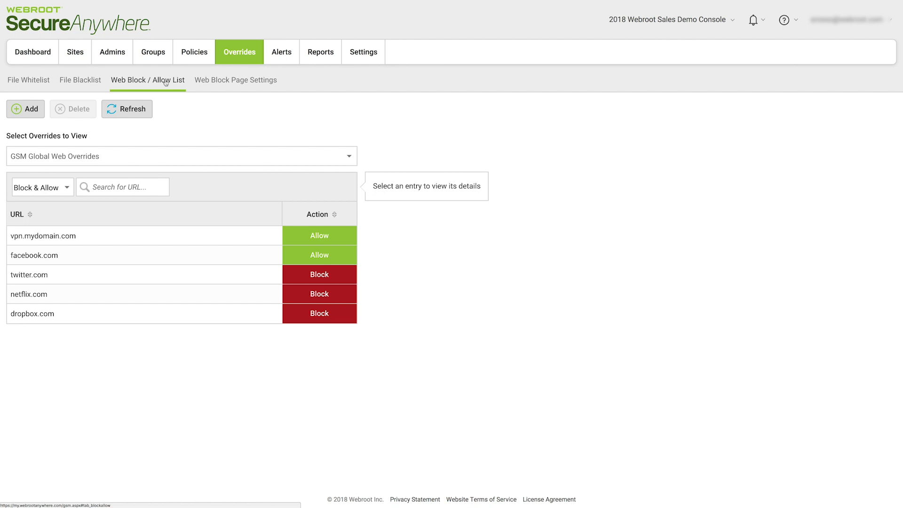
pyautogui.click(199, 81)
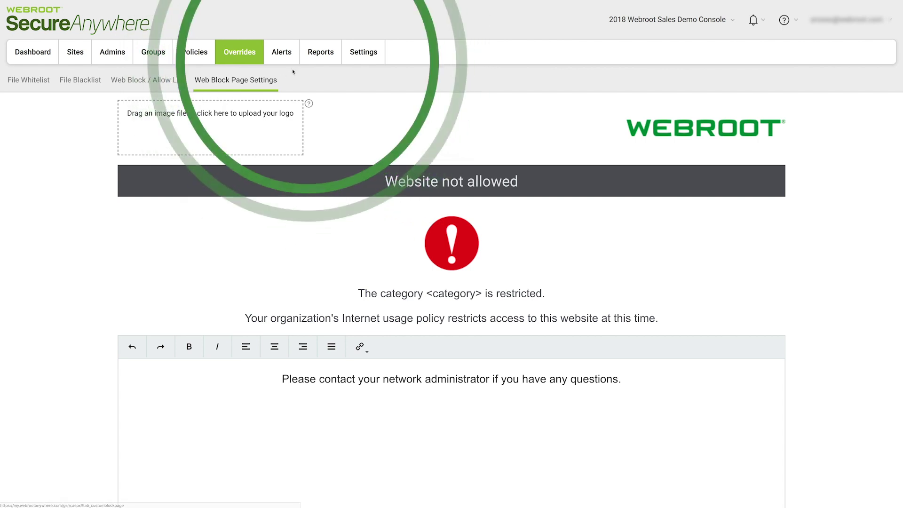
# Step: Generate an on-demand DNS: Top Active Hosts report for all sites over a 30-day period
pyautogui.click(308, 60)
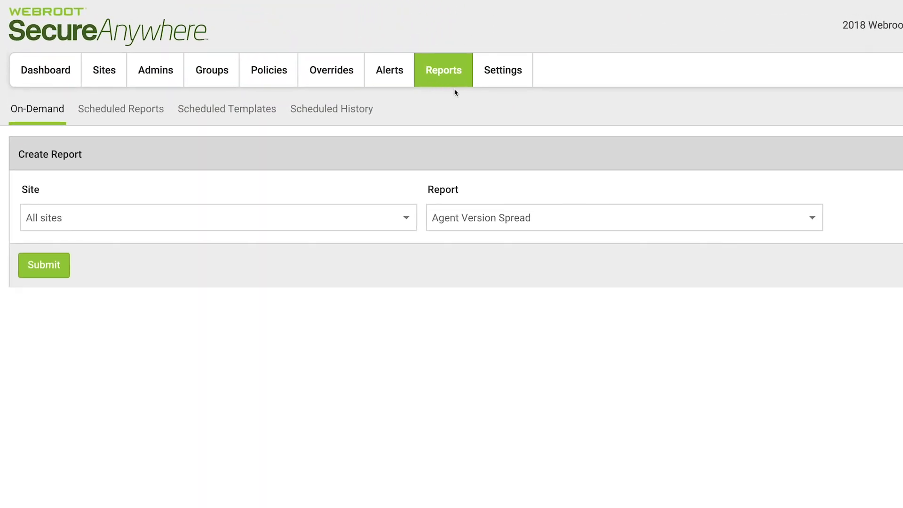
pyautogui.click(790, 206)
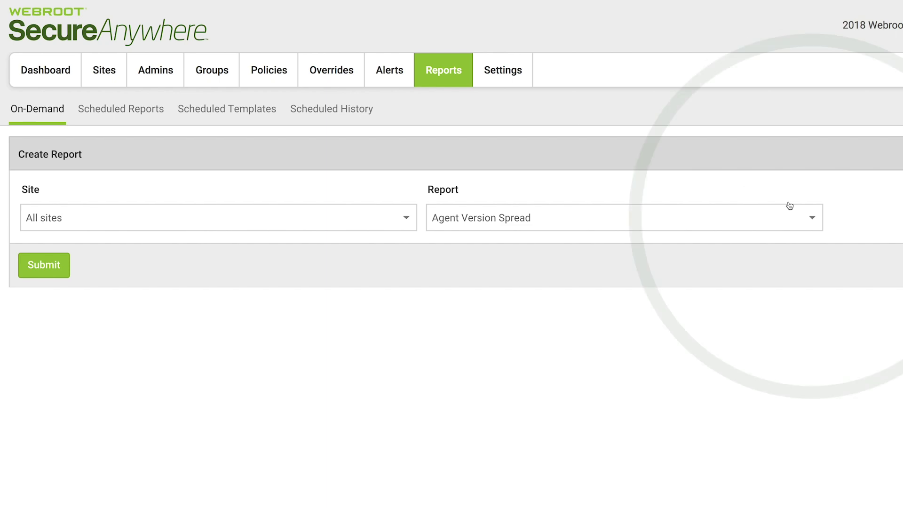
pyautogui.click(813, 216)
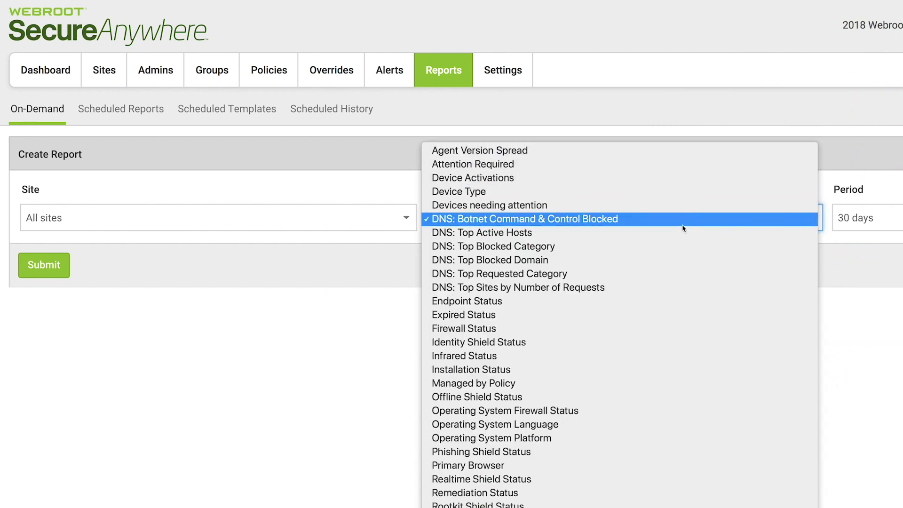
pyautogui.click(697, 233)
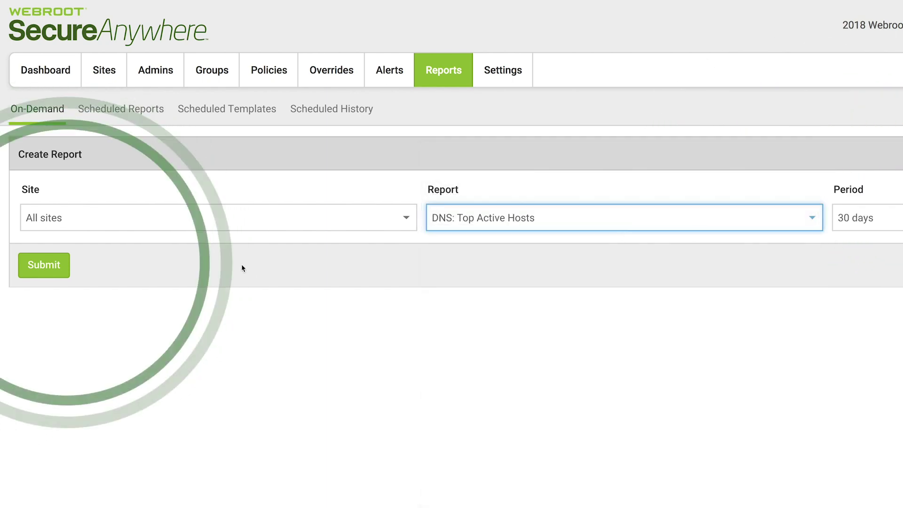
pyautogui.click(66, 265)
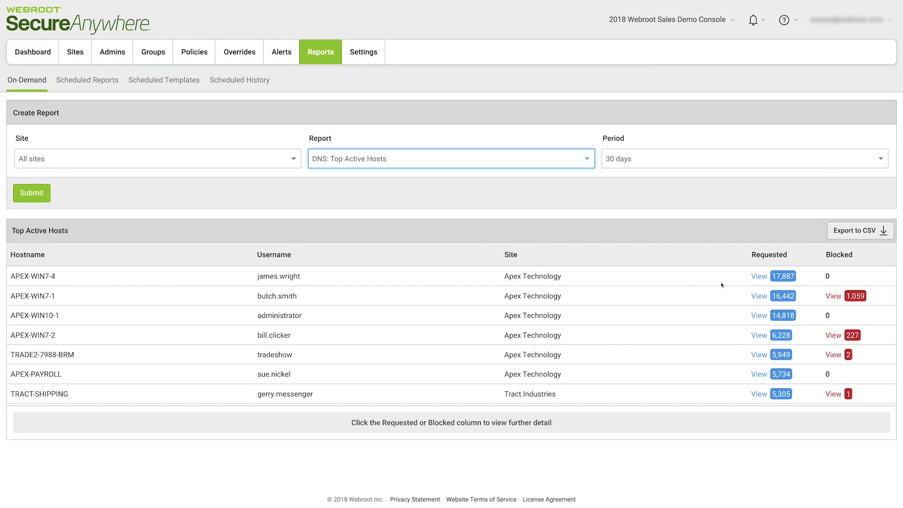
# Step: View the detailed DNS requests made by host APEX-WIN7-4 in the Top Active Hosts report
pyautogui.click(759, 278)
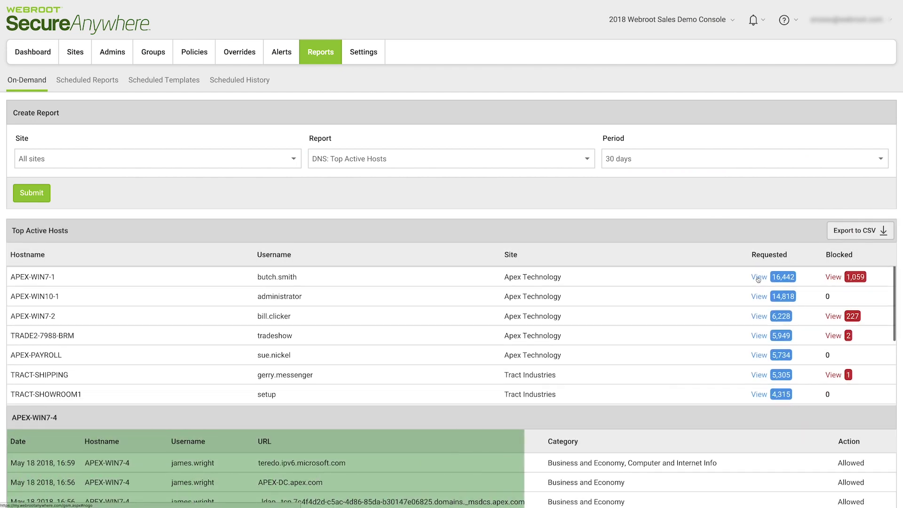
pyautogui.scroll(-2, 758, 279)
pyautogui.scroll(3, 759, 278)
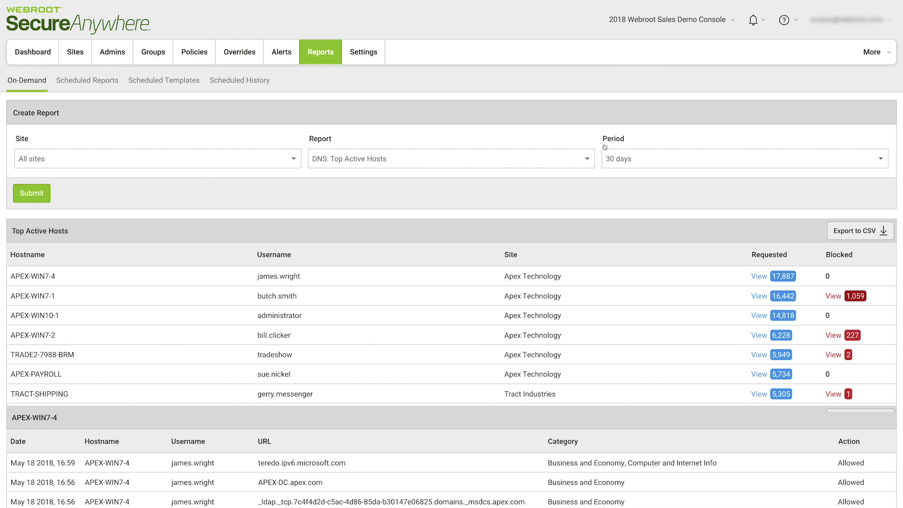
# Step: Submit an on-demand DNS: Top Requested Category report for all sites over a 30-day period
pyautogui.click(586, 159)
pyautogui.click(574, 184)
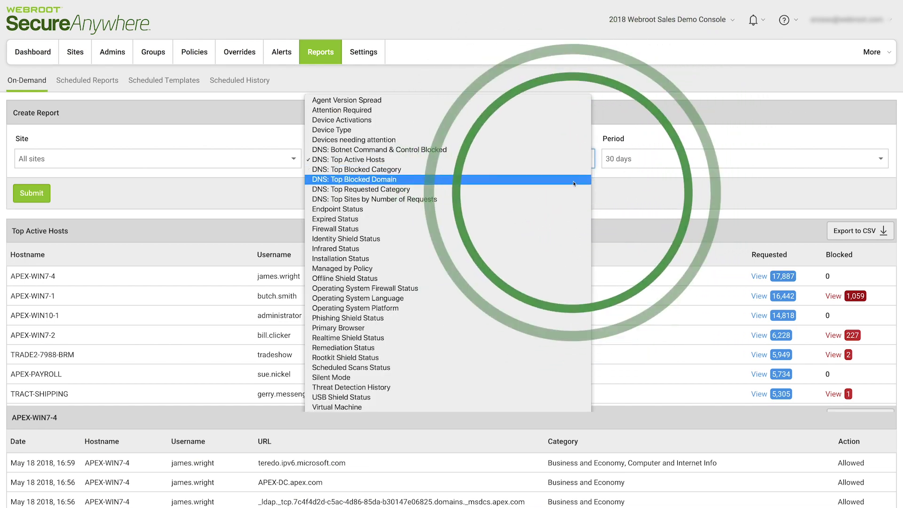
pyautogui.click(574, 190)
pyautogui.click(33, 193)
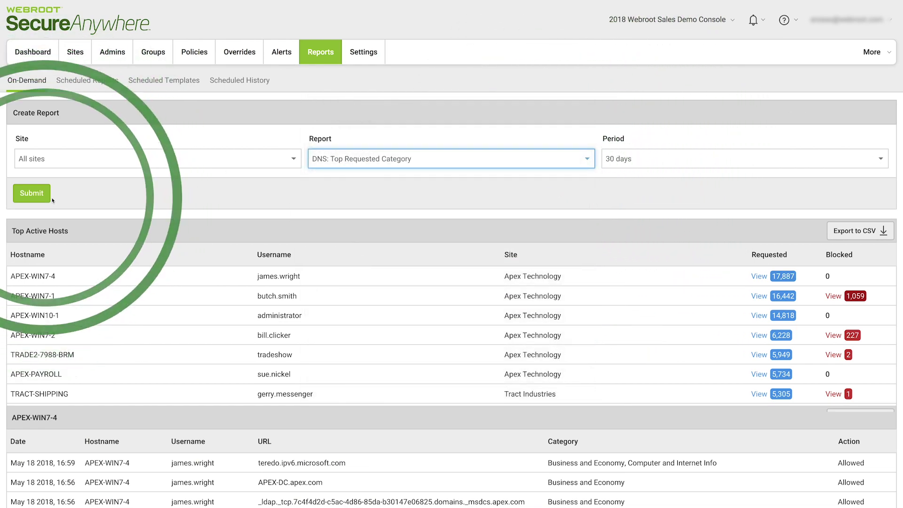